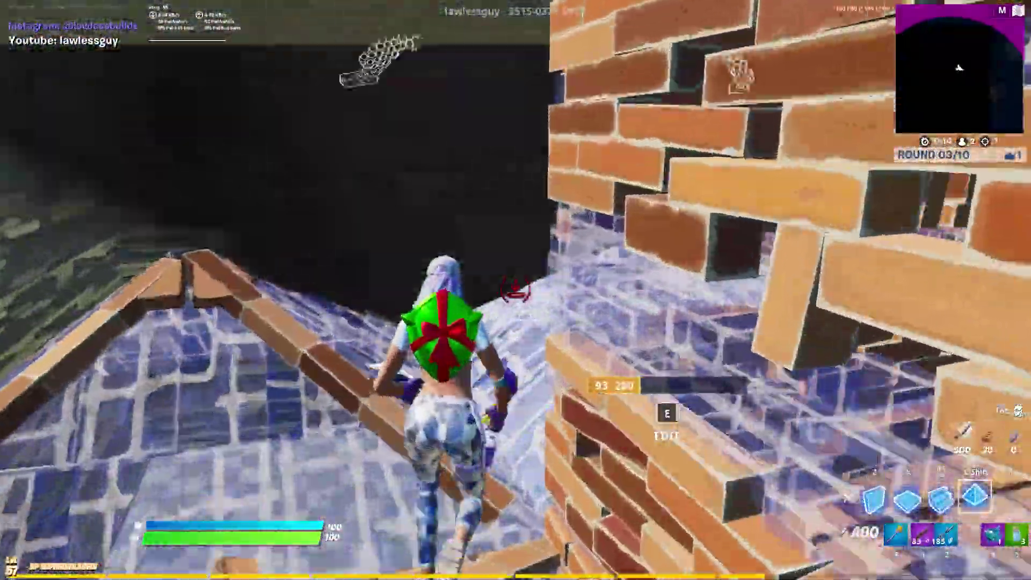
# Step: Build ramps and floors up the wooden structure onto the roof, then edit the brick wall
pyautogui.press('x')
pyautogui.press('1')
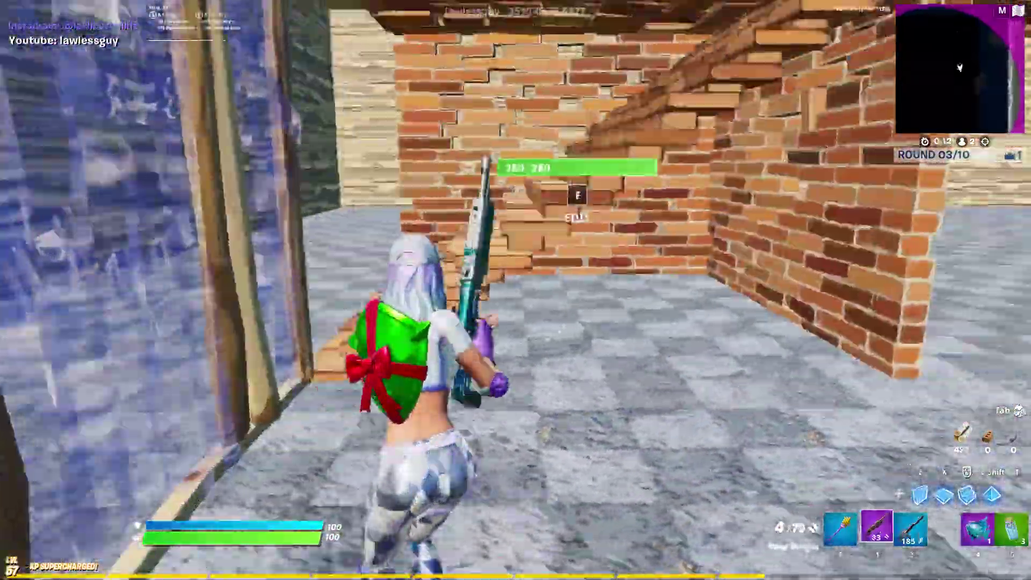
pyautogui.press('q')
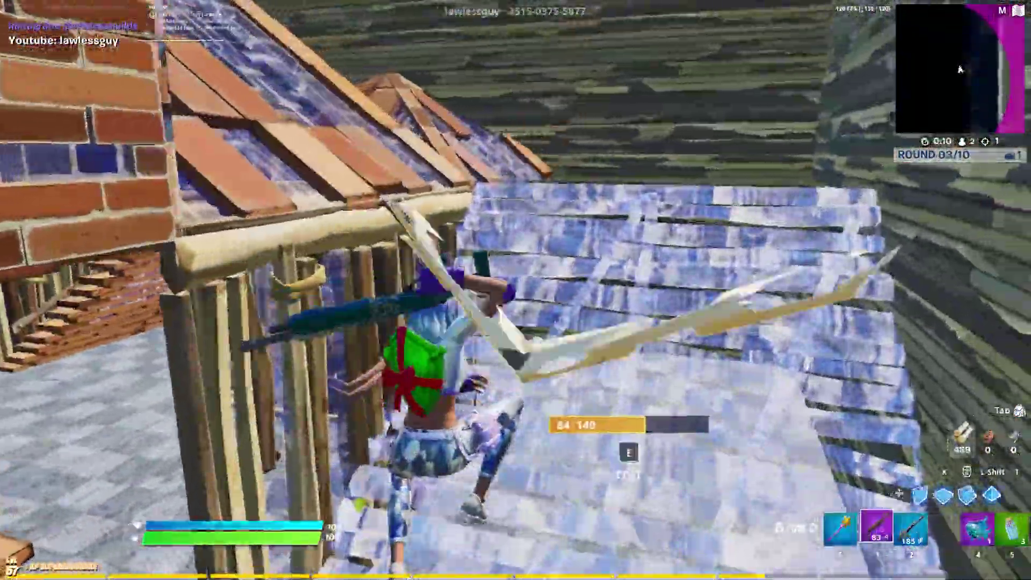
pyautogui.press('space')
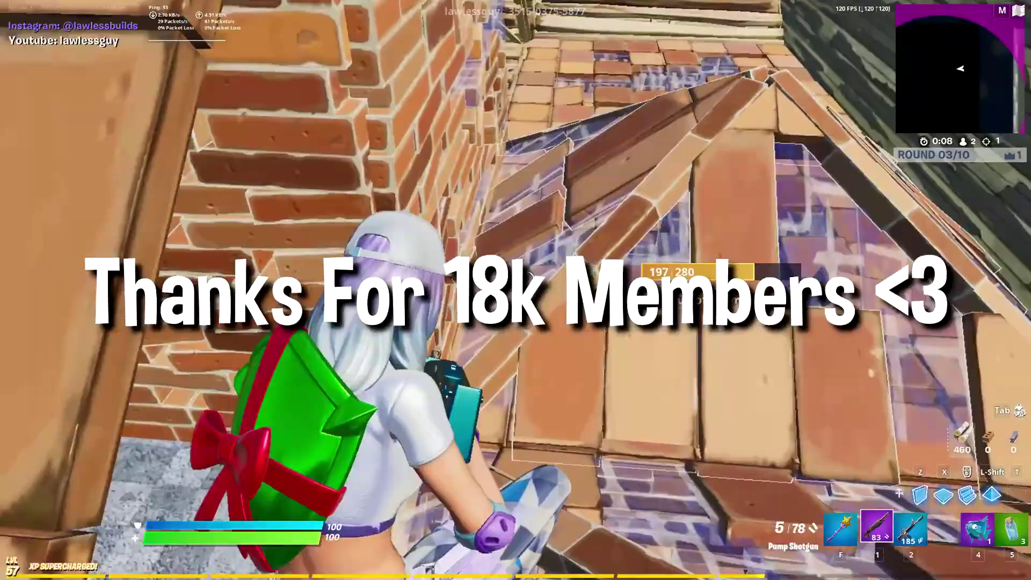
pyautogui.press('f')
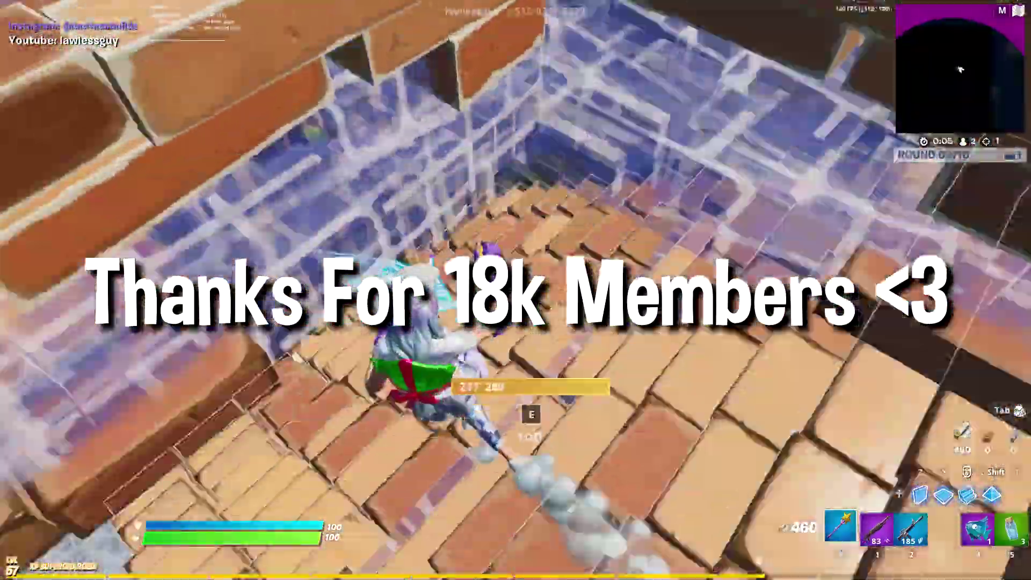
pyautogui.press('e')
pyautogui.press('e')
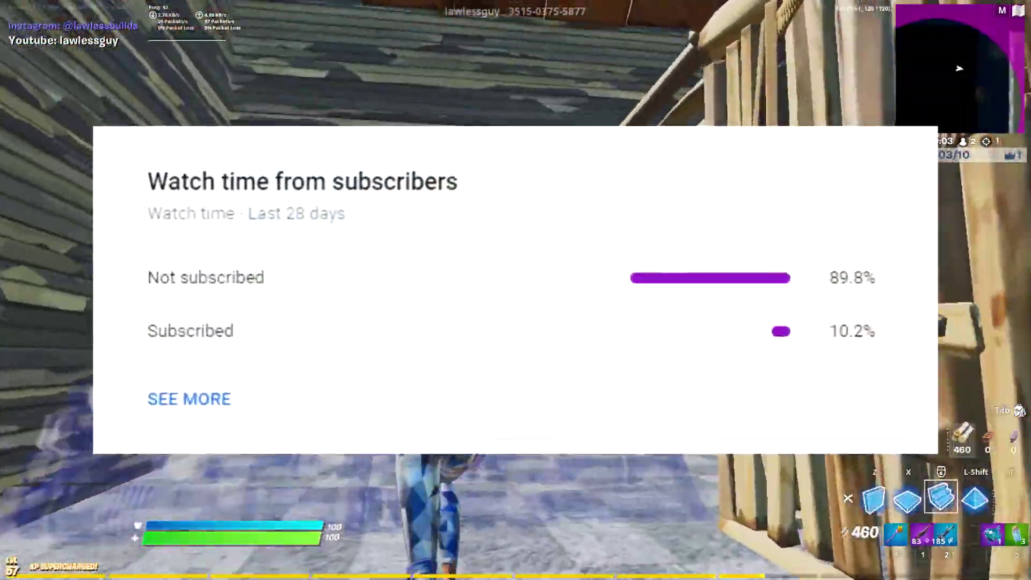
pyautogui.press('1')
# Step: Place a wall, switch back to the shotgun and shoot the opposing player twice
pyautogui.press('z')
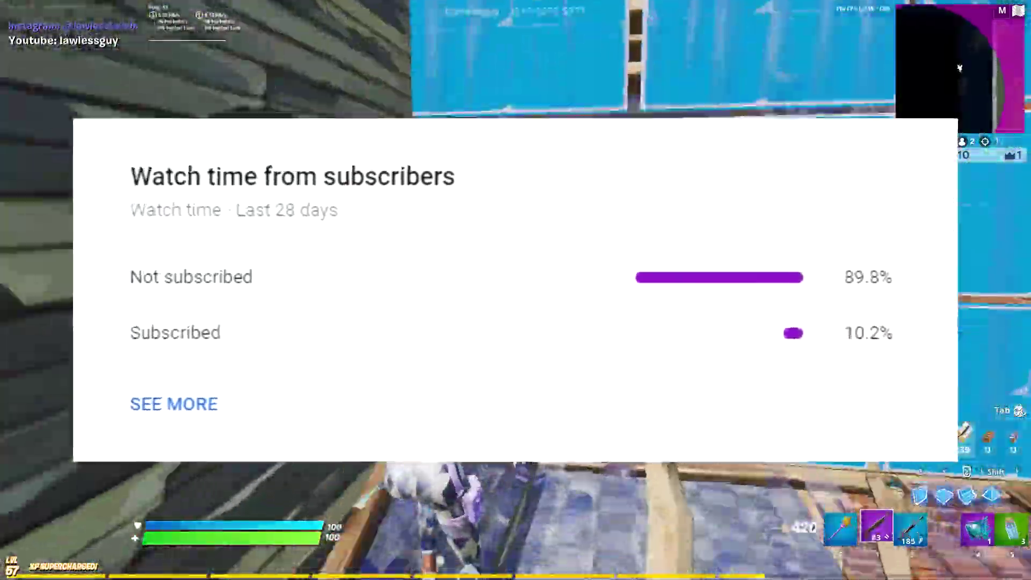
pyautogui.press('1')
pyautogui.press('f')
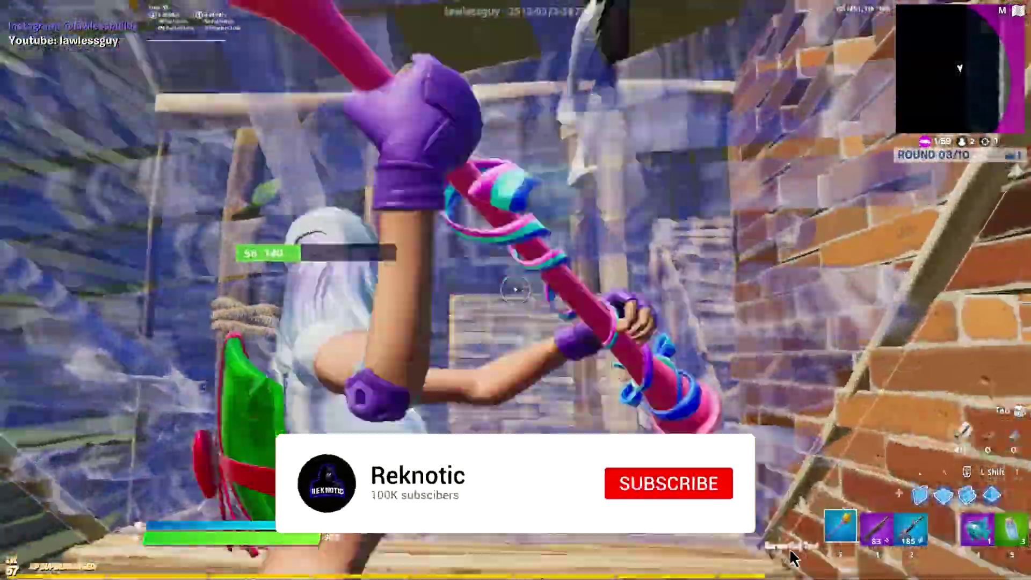
pyautogui.press('z')
pyautogui.press('1')
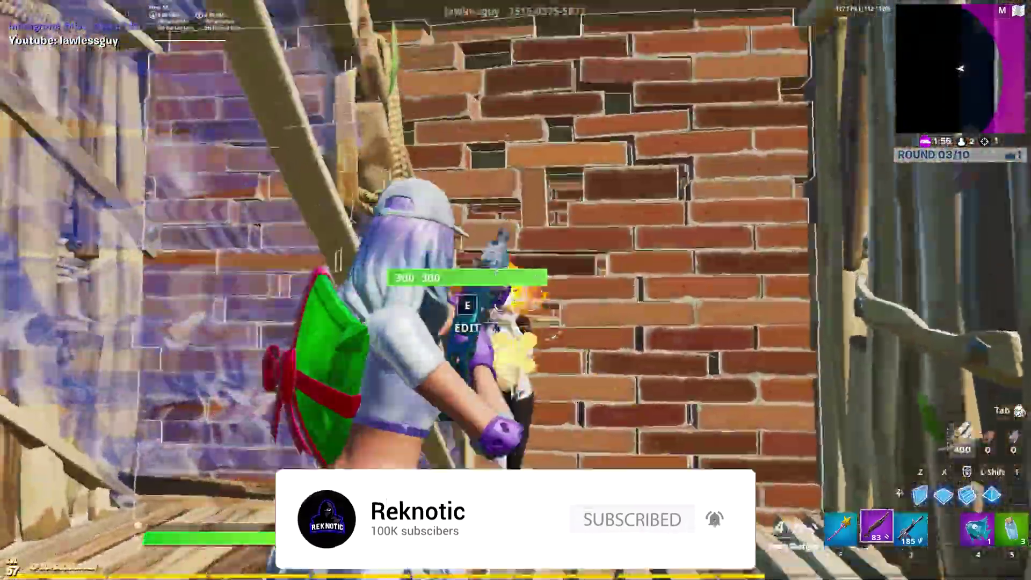
pyautogui.click(516, 290)
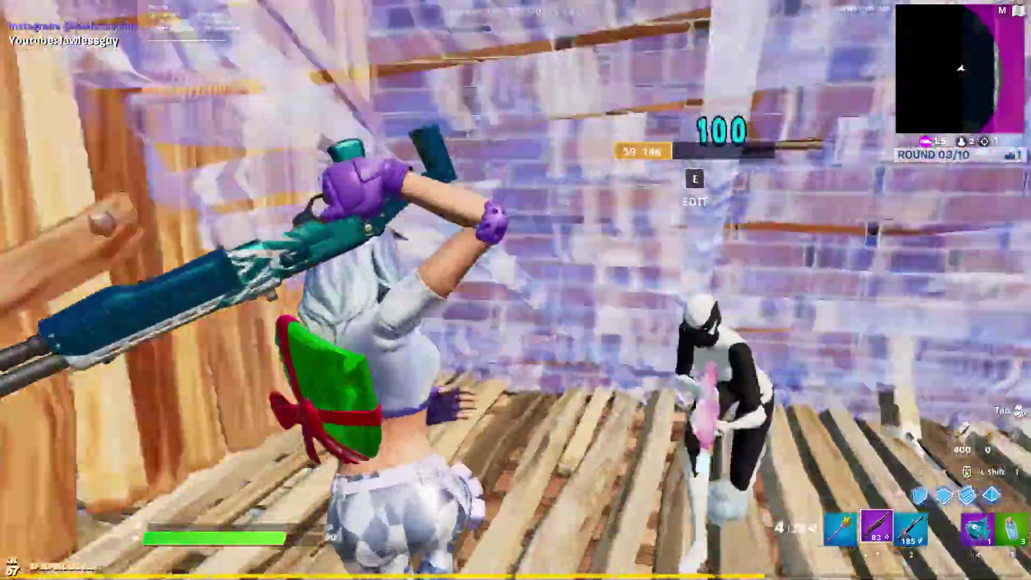
pyautogui.click(516, 290)
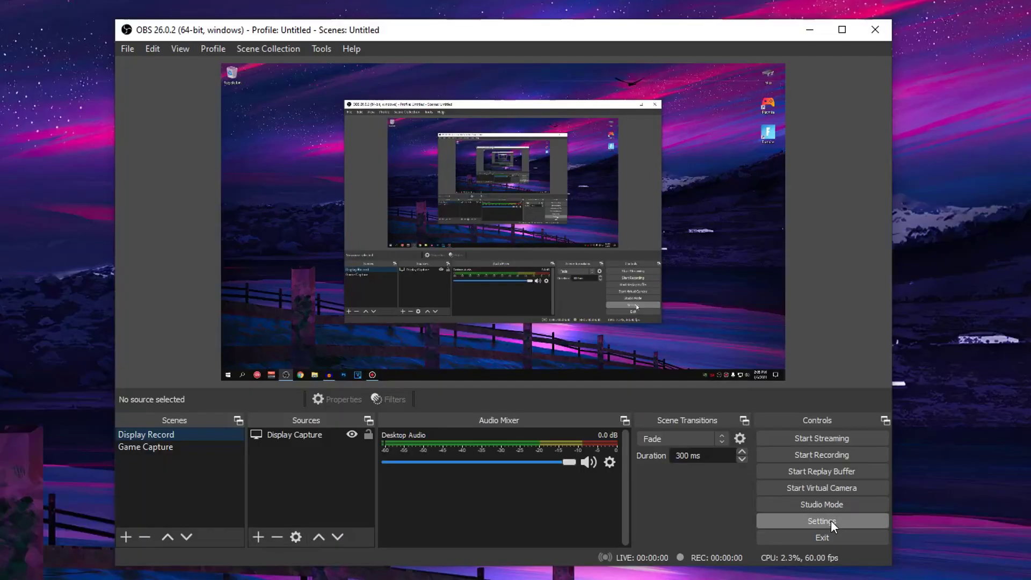
# Step: Open OBS Settings from the Controls panel, landing on the General page
pyautogui.click(832, 524)
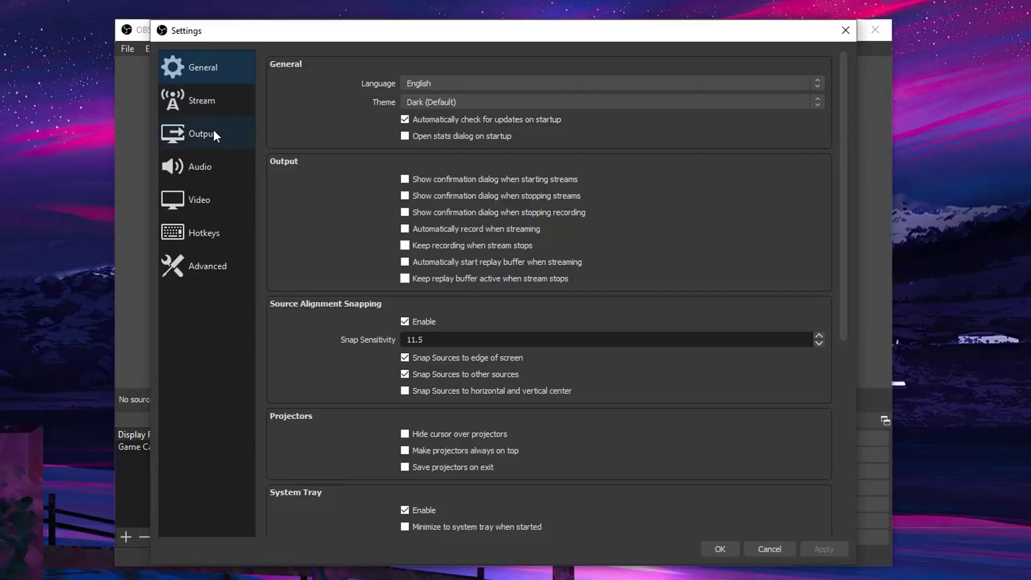
# Step: On the Output page, keep Advanced output mode and the Standard type on the Recording tab
pyautogui.click(299, 150)
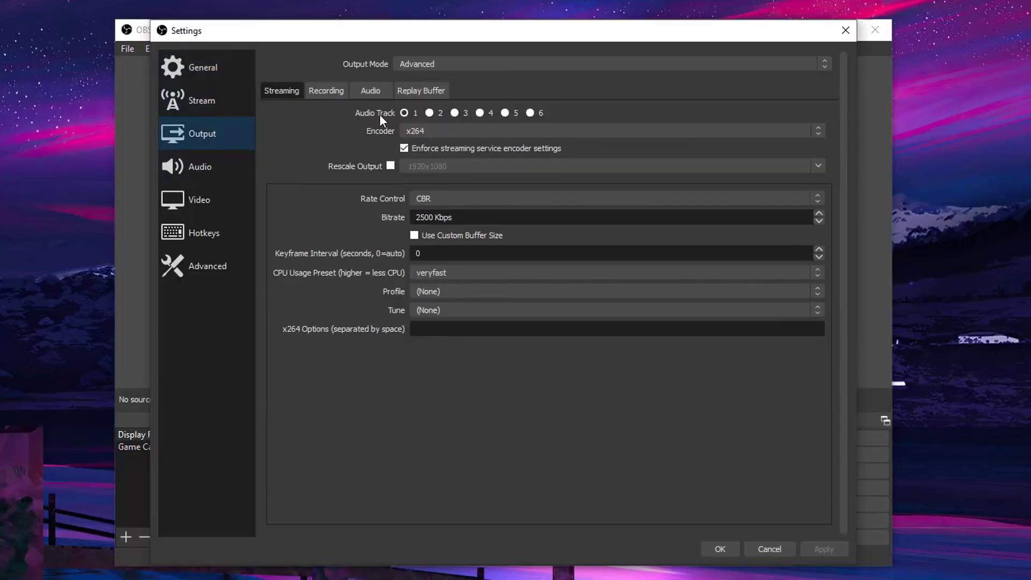
pyautogui.click(443, 66)
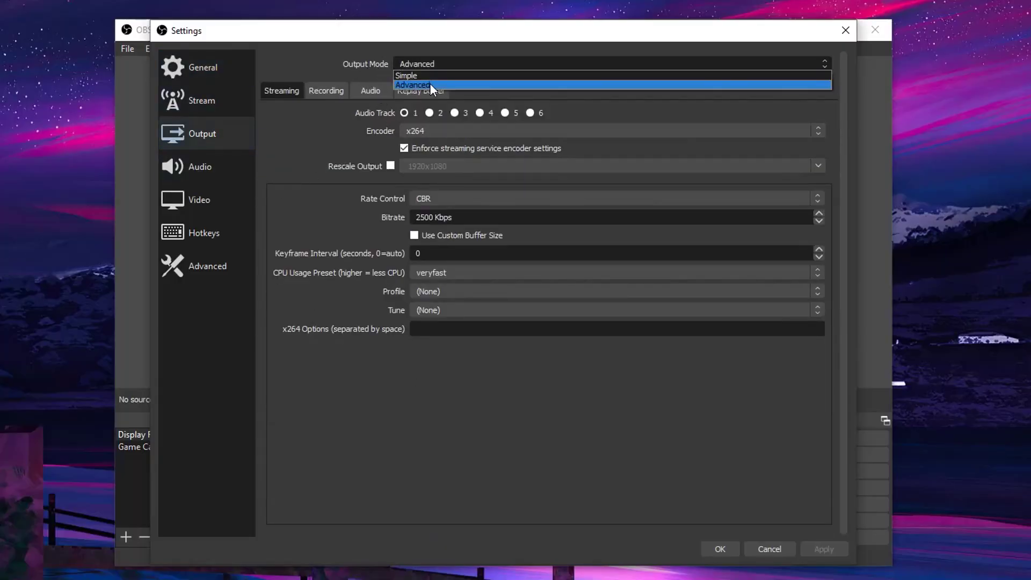
pyautogui.click(430, 83)
pyautogui.click(326, 92)
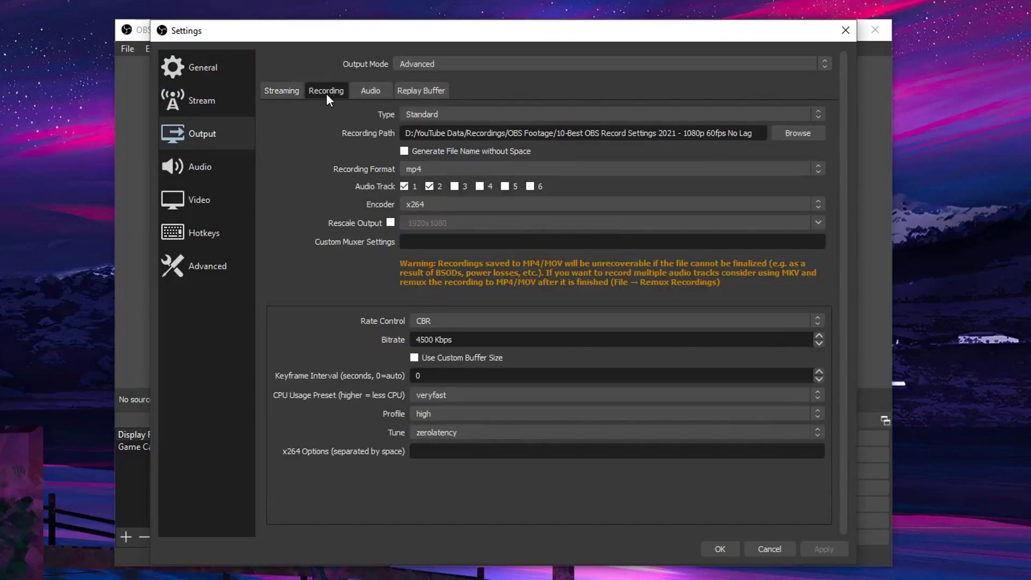
pyautogui.click(493, 113)
pyautogui.click(447, 125)
# Step: Confirm mp4 in the Recording Format dropdown
pyautogui.click(476, 169)
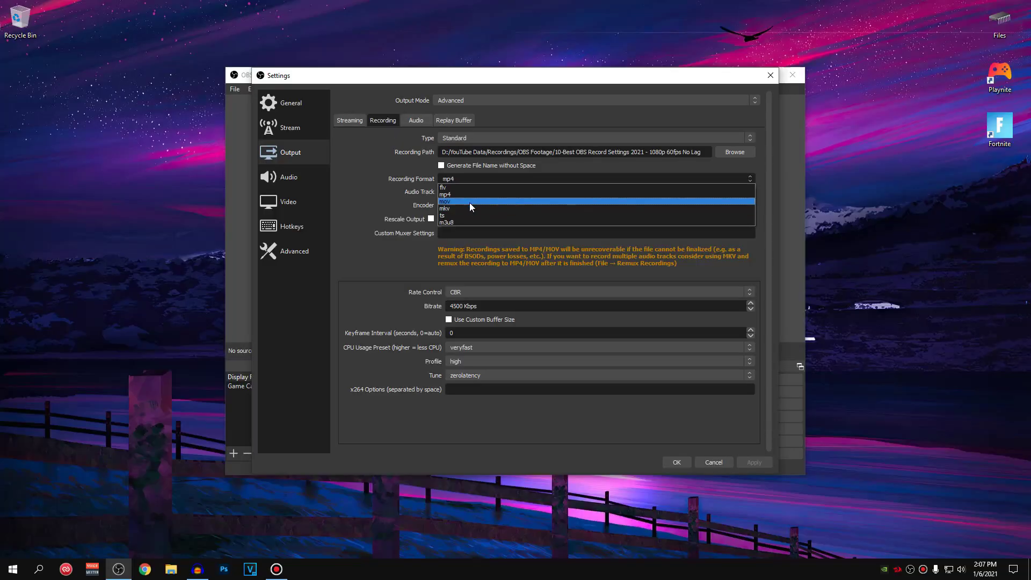
pyautogui.click(442, 195)
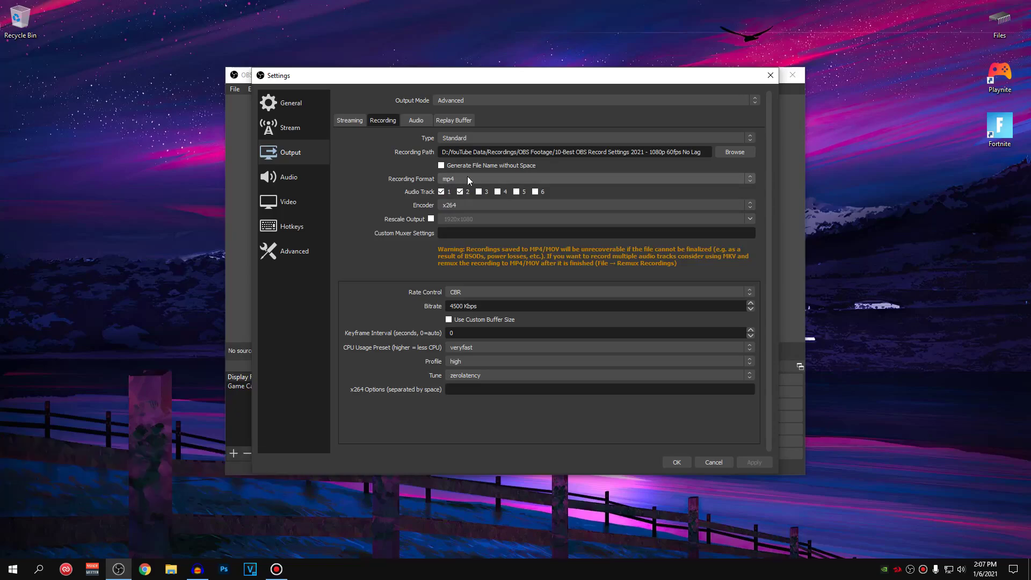
pyautogui.click(462, 176)
pyautogui.click(460, 195)
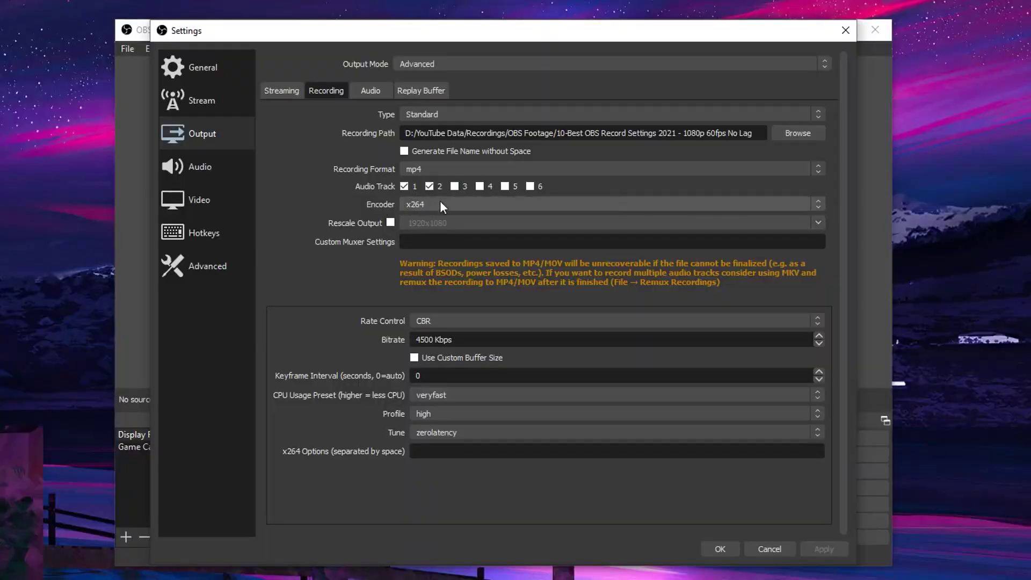
# Step: Choose x264 from the recording Encoder dropdown
pyautogui.click(441, 204)
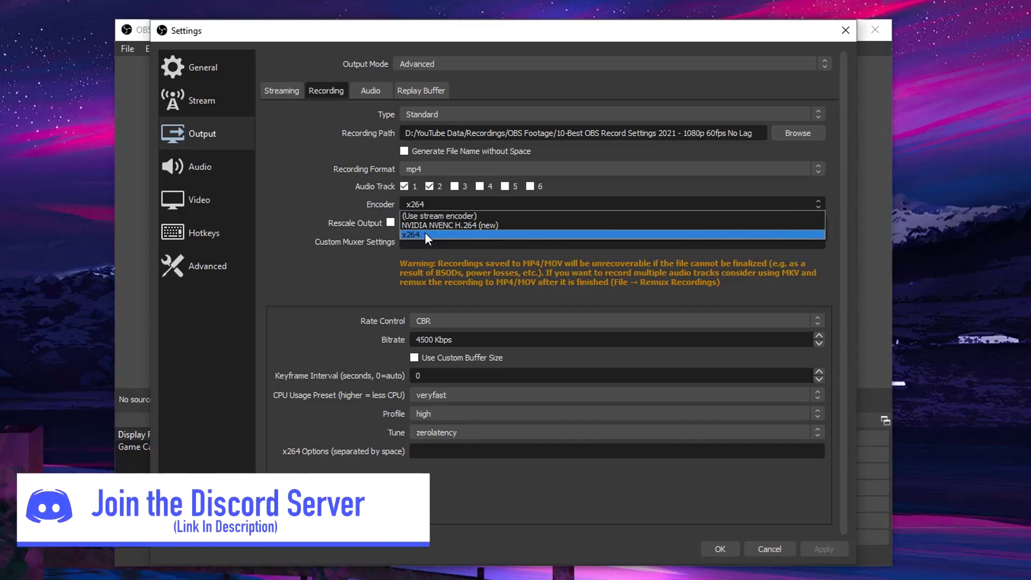
pyautogui.click(426, 235)
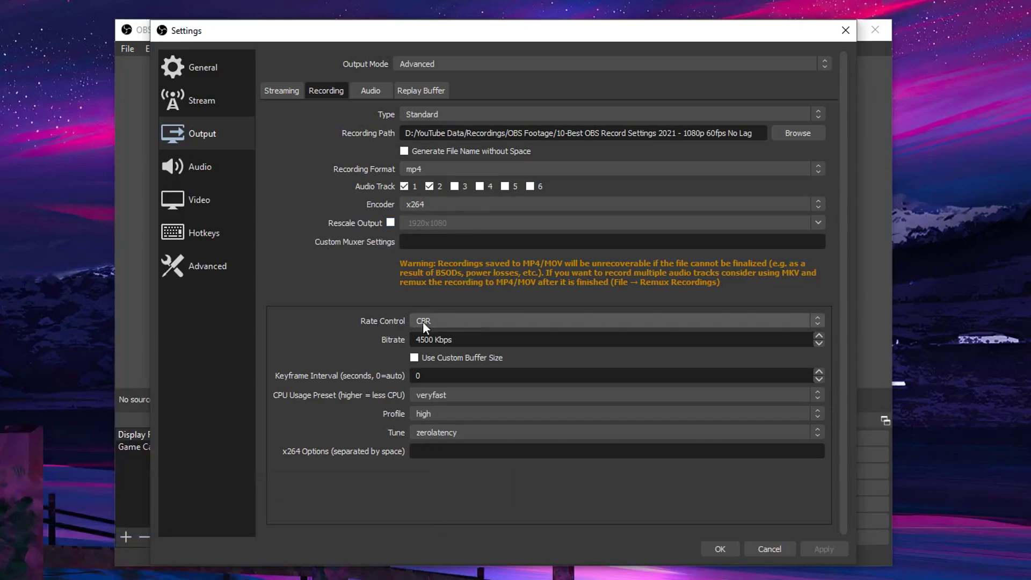
# Step: Choose CBR rate control and set the recording bitrate to 4500 Kbps
pyautogui.click(456, 321)
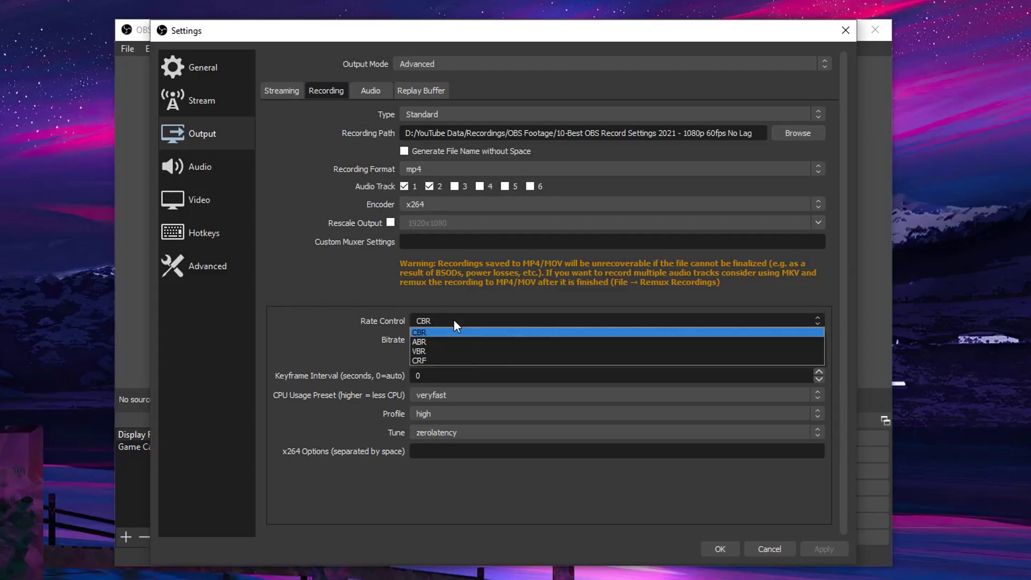
pyautogui.click(417, 333)
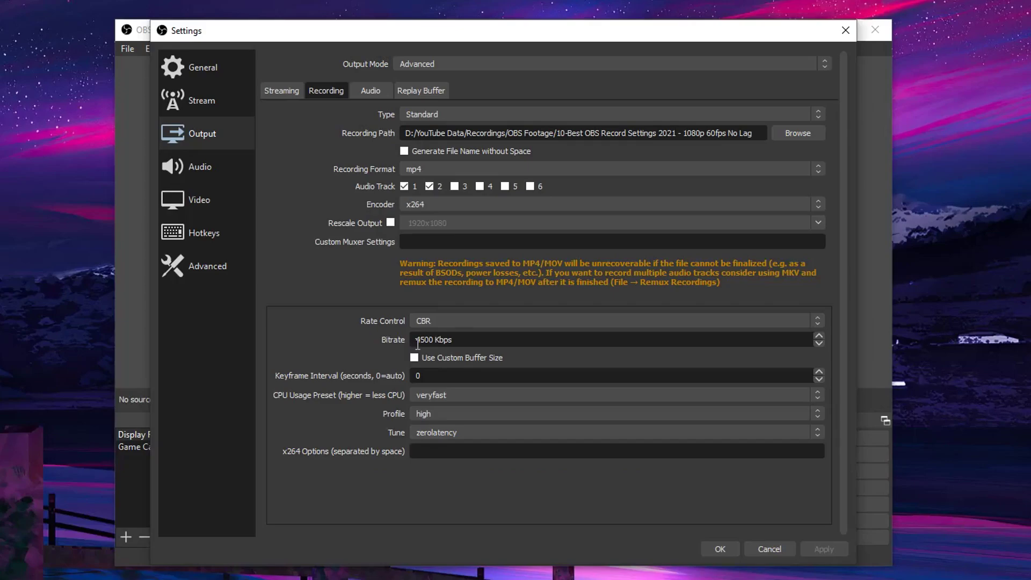
pyautogui.moveTo(417, 340); pyautogui.dragTo(474, 341)
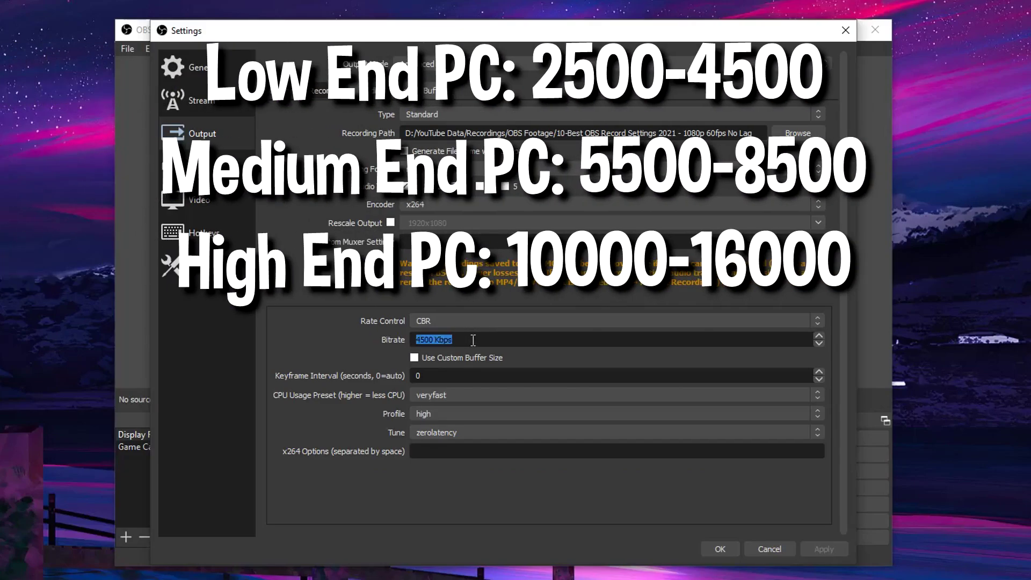
pyautogui.click(474, 340)
pyautogui.moveTo(421, 340); pyautogui.dragTo(480, 339)
pyautogui.click(480, 339)
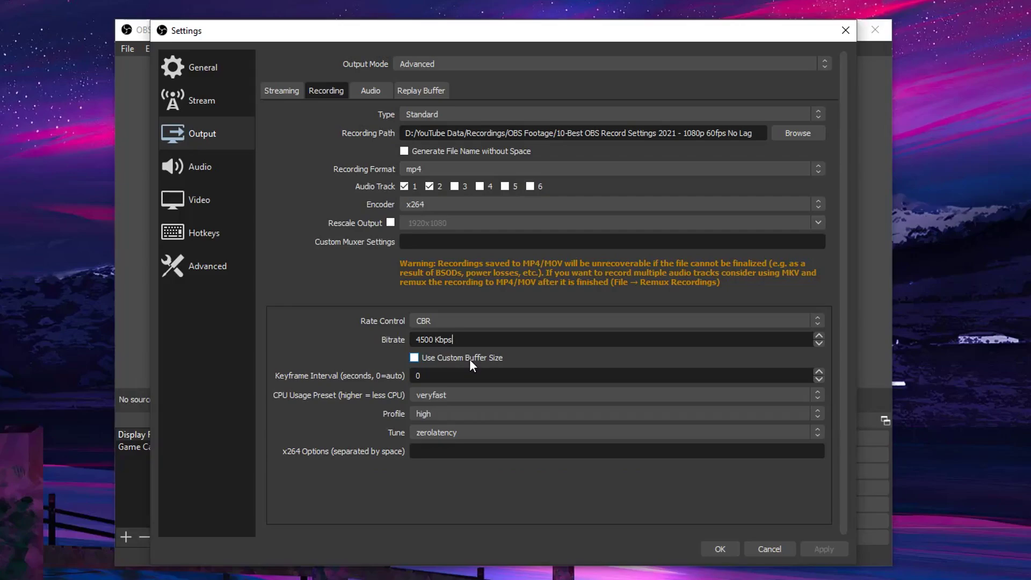
# Step: Keep the x264 veryfast CPU preset, high profile and zerolatency tune, with keyframe interval 0
pyautogui.moveTo(435, 375); pyautogui.dragTo(409, 386)
pyautogui.click(459, 397)
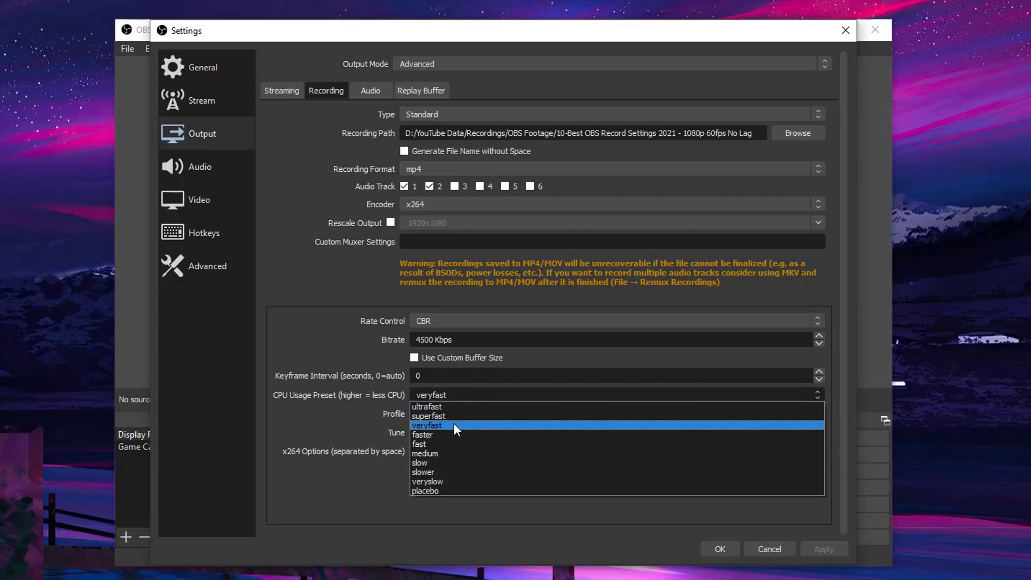
pyautogui.click(455, 425)
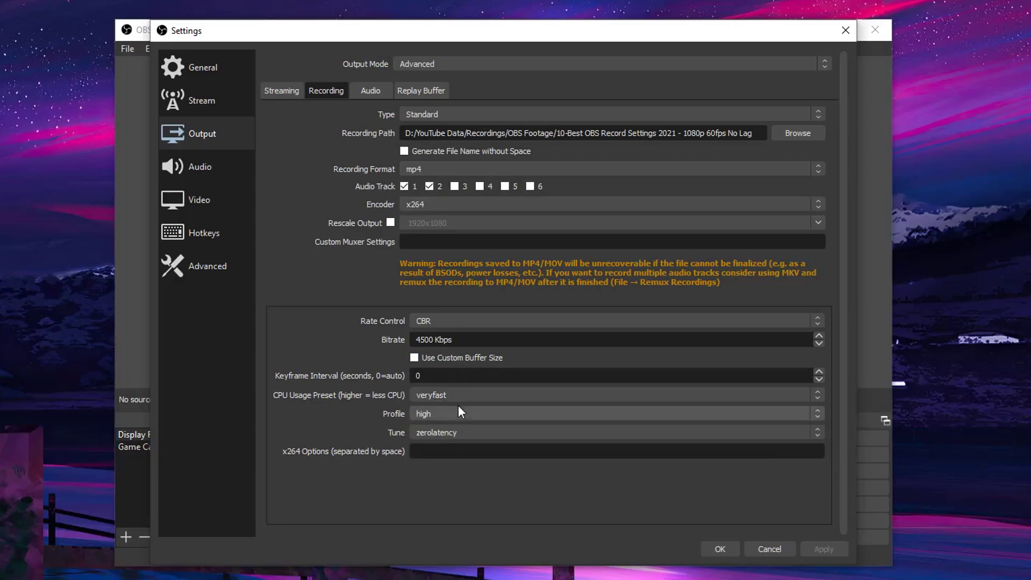
pyautogui.click(505, 395)
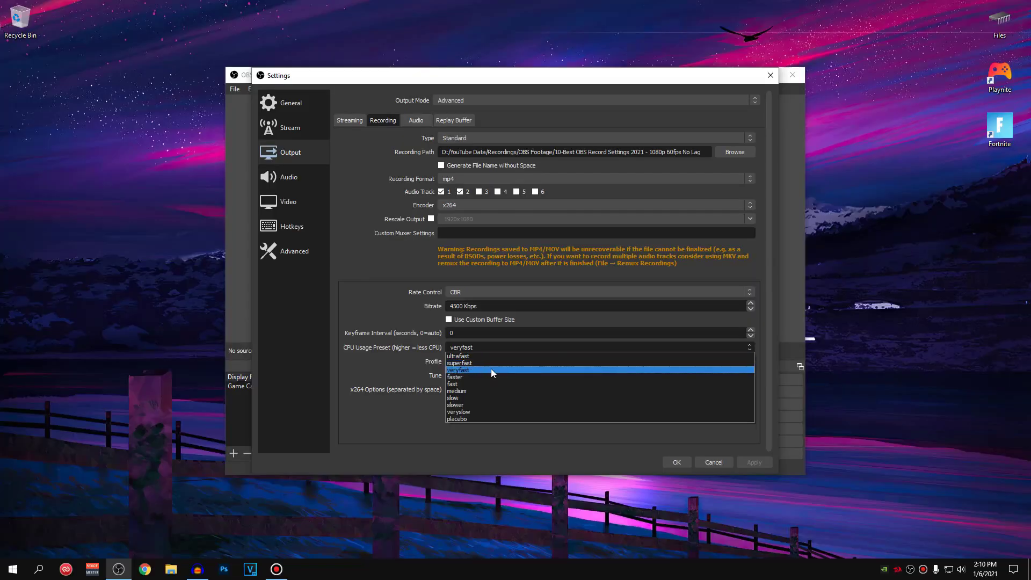
pyautogui.click(491, 368)
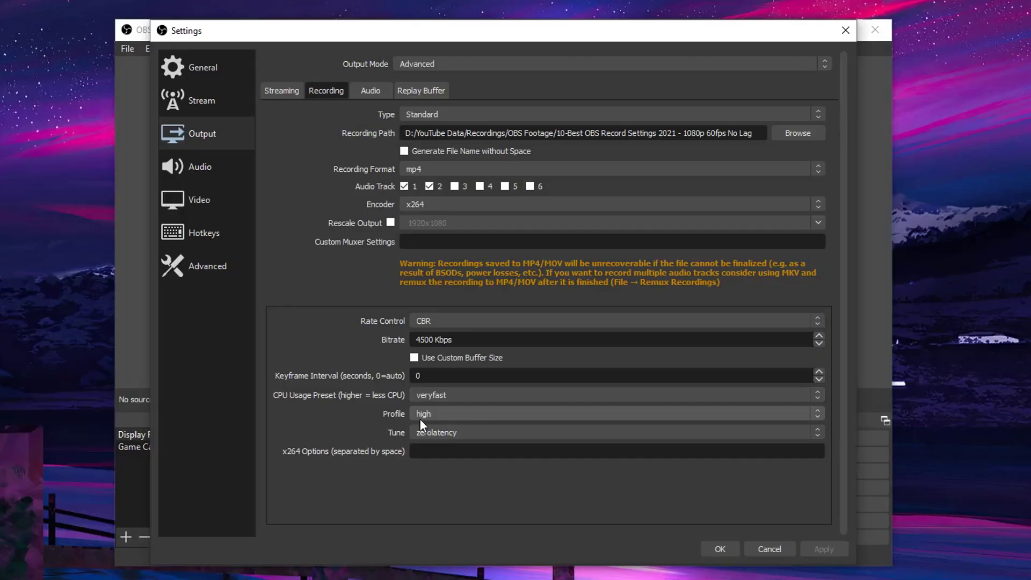
pyautogui.click(469, 412)
pyautogui.click(450, 451)
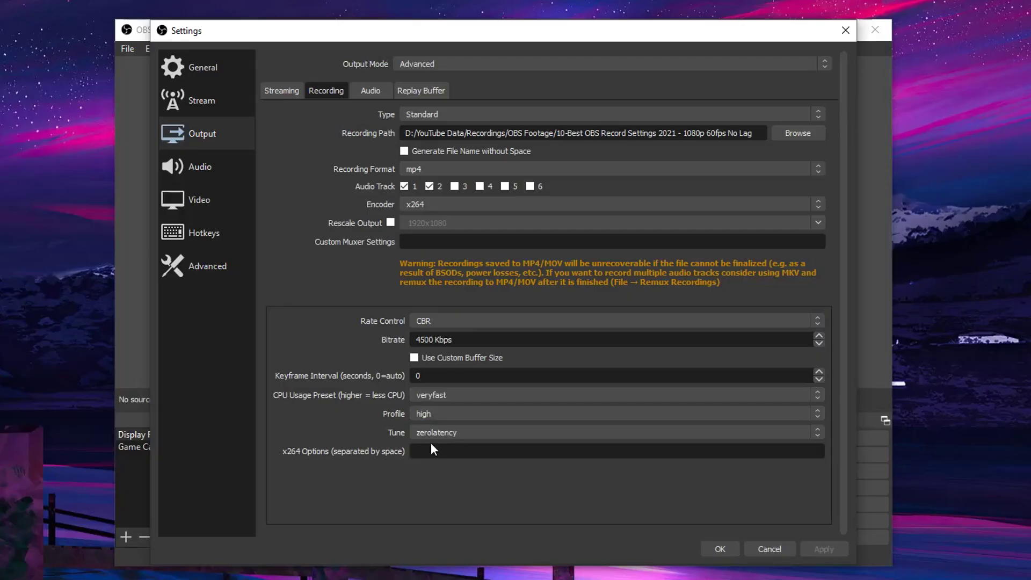
pyautogui.click(455, 433)
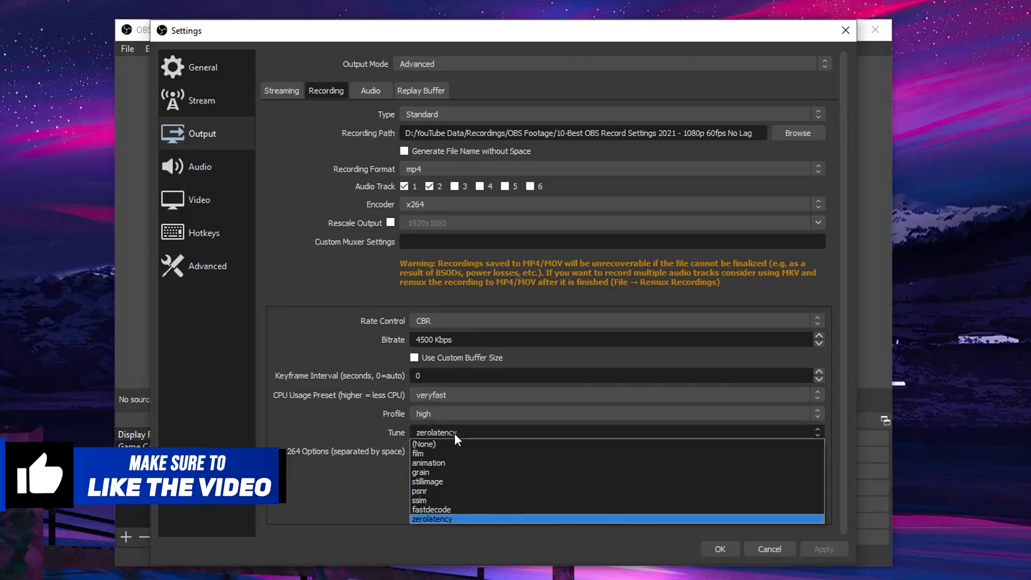
pyautogui.click(439, 520)
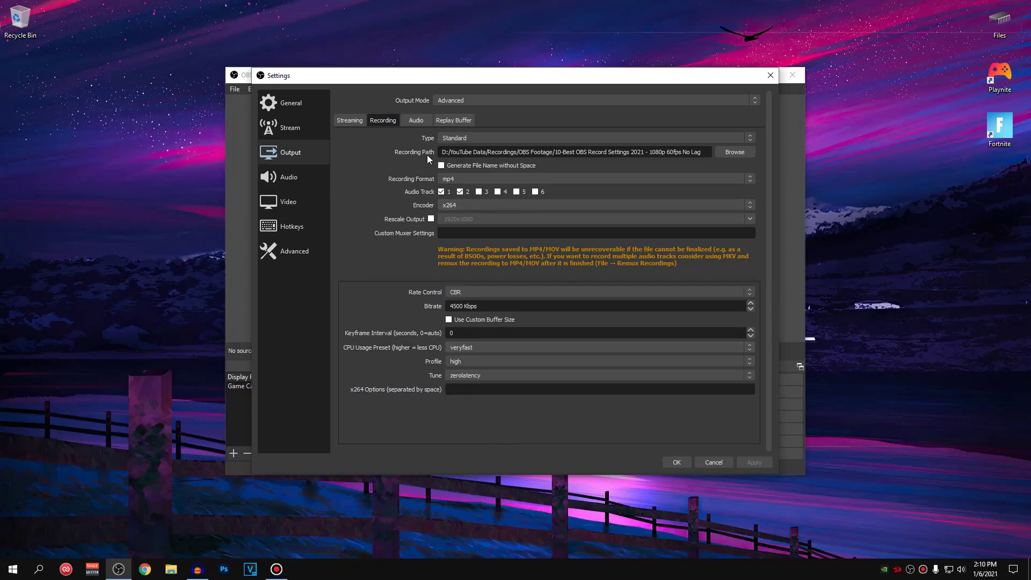
# Step: Show the Output Audio tab, with all six tracks at 160 bitrate
pyautogui.click(420, 122)
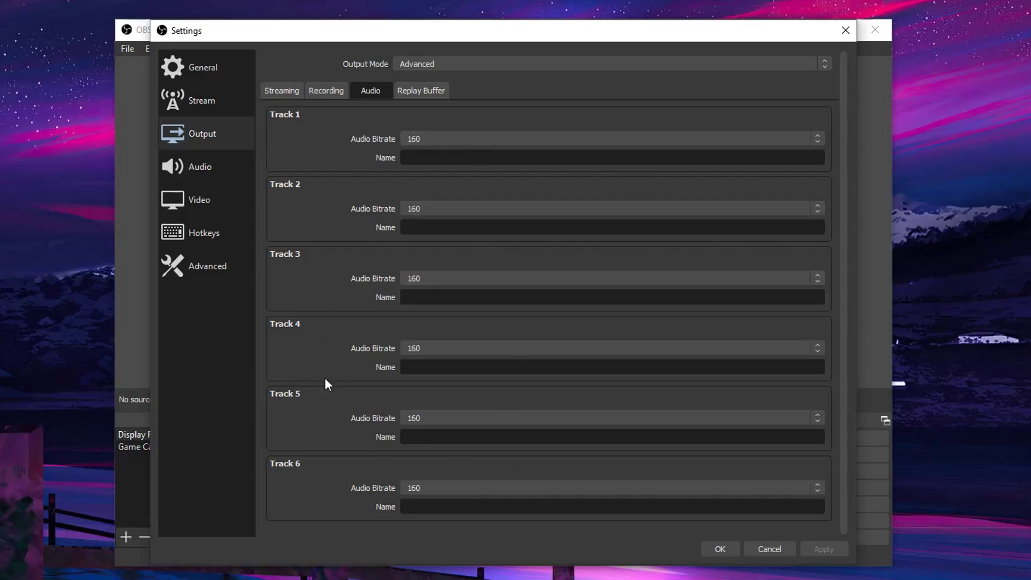
# Step: On the Audio page, choose 48 kHz as the sample rate
pyautogui.click(238, 175)
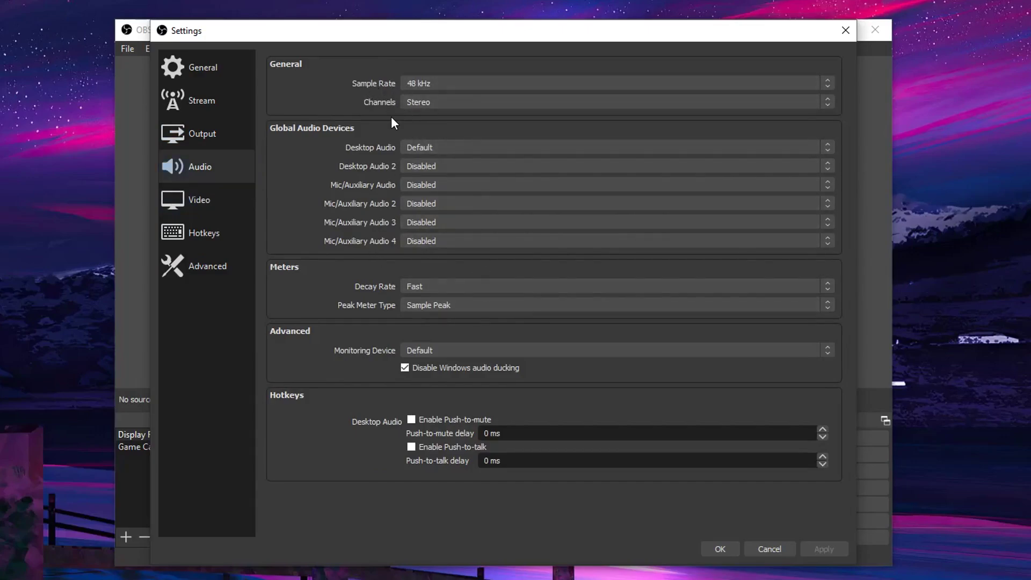
pyautogui.click(450, 84)
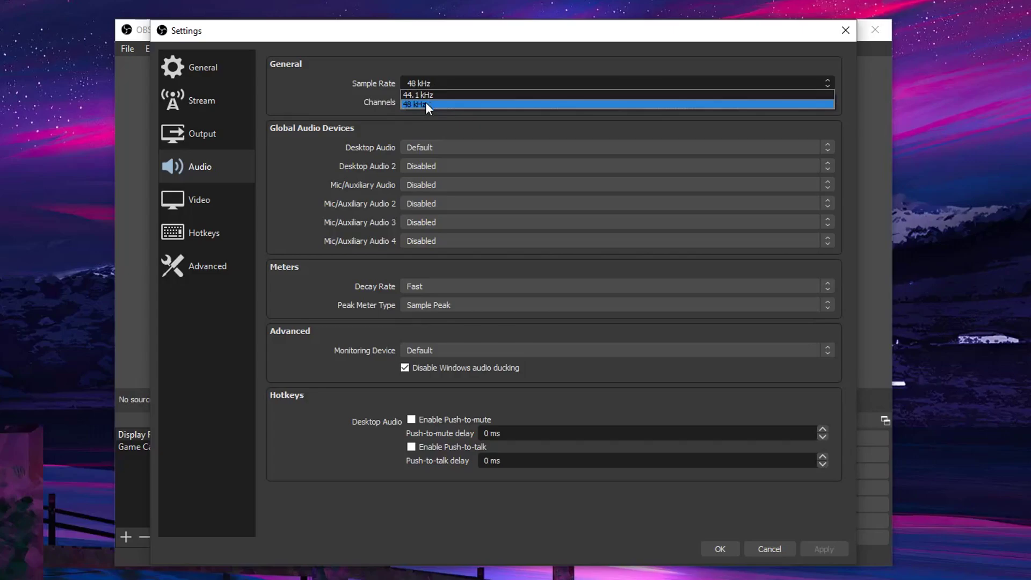
pyautogui.click(440, 105)
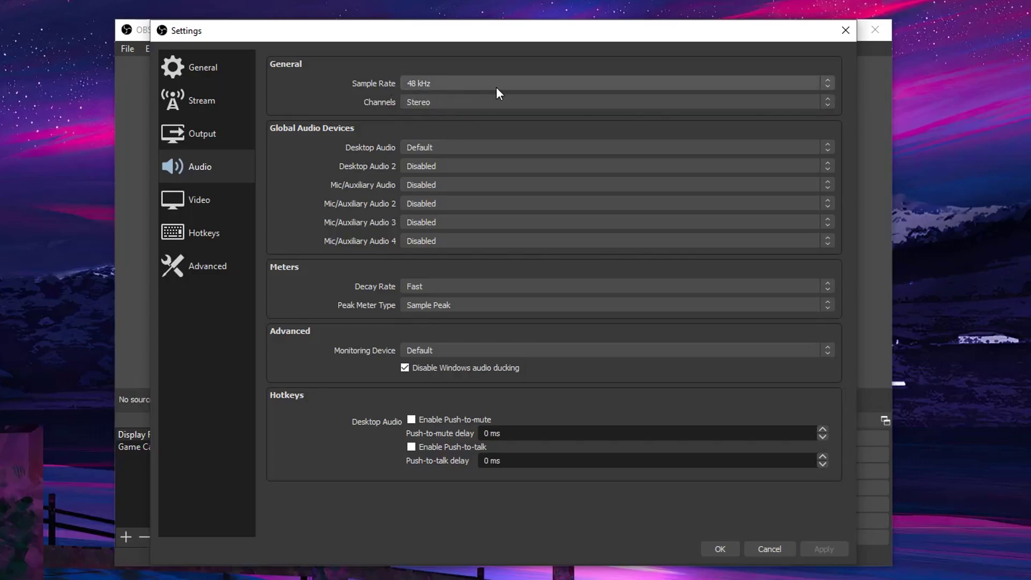
# Step: Show the Video page: 1920x1080 base and output, Lanczos filter, 60 FPS
pyautogui.click(220, 201)
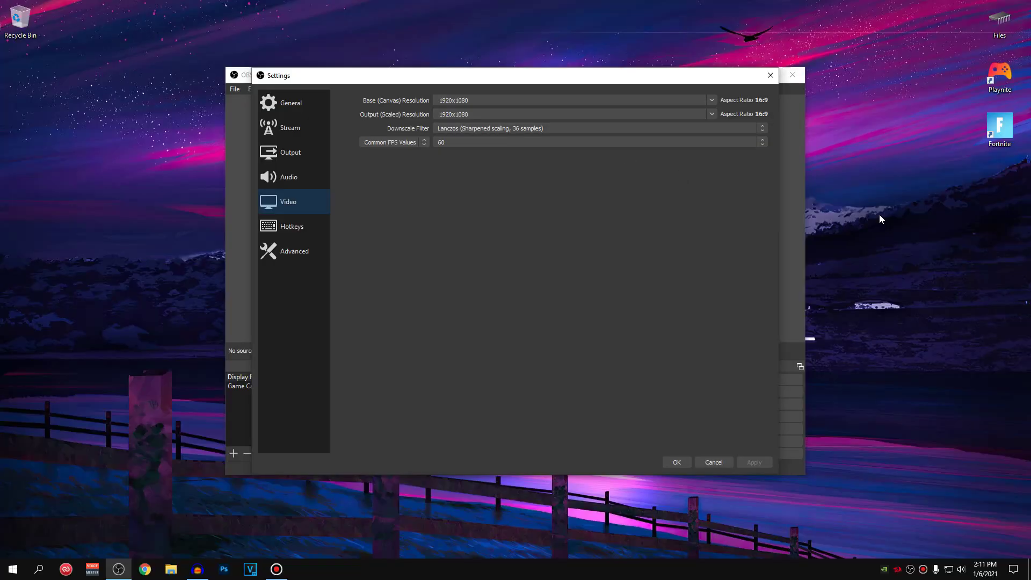
pyautogui.rightClick(991, 216)
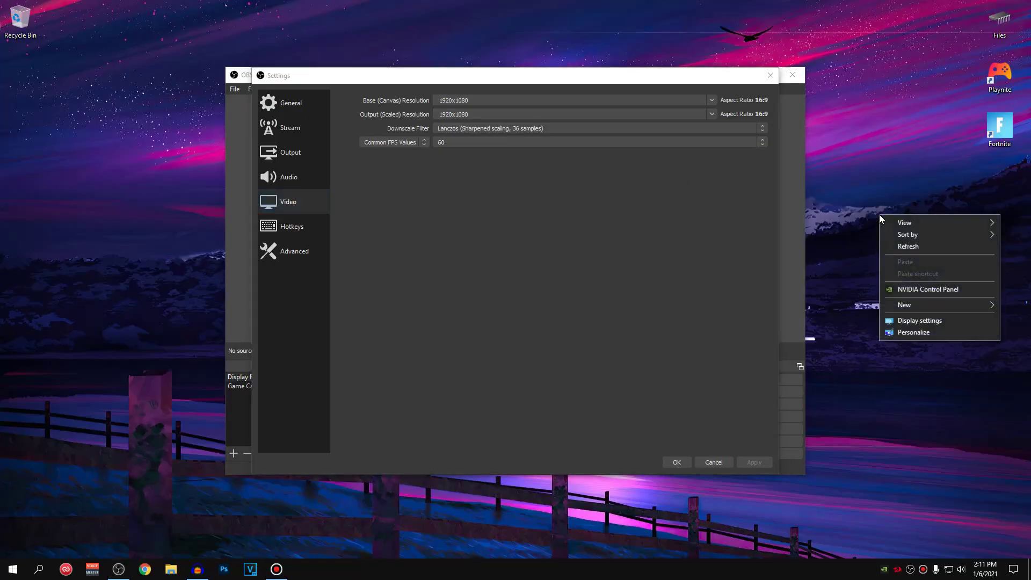
pyautogui.click(913, 321)
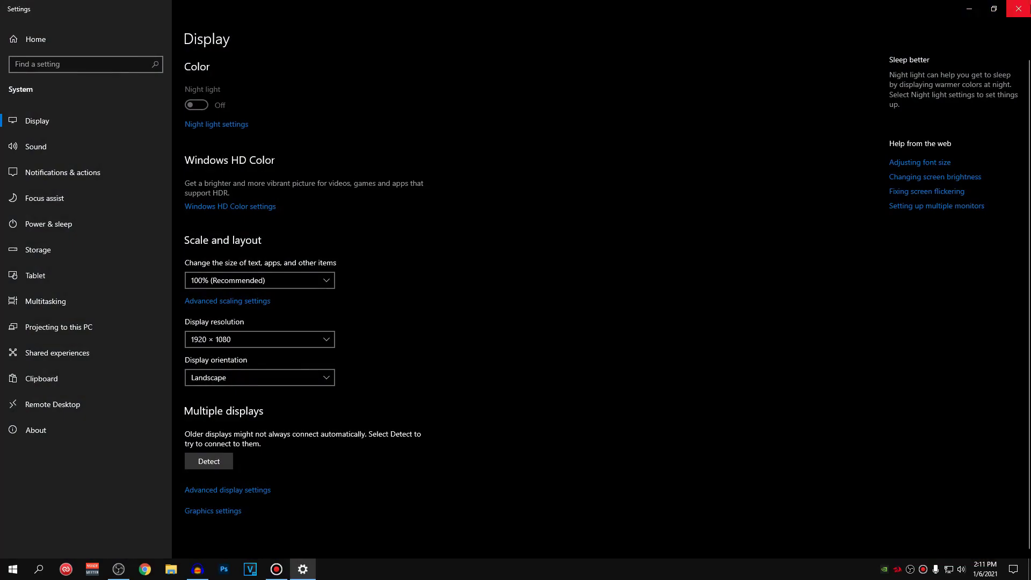
pyautogui.click(1019, 9)
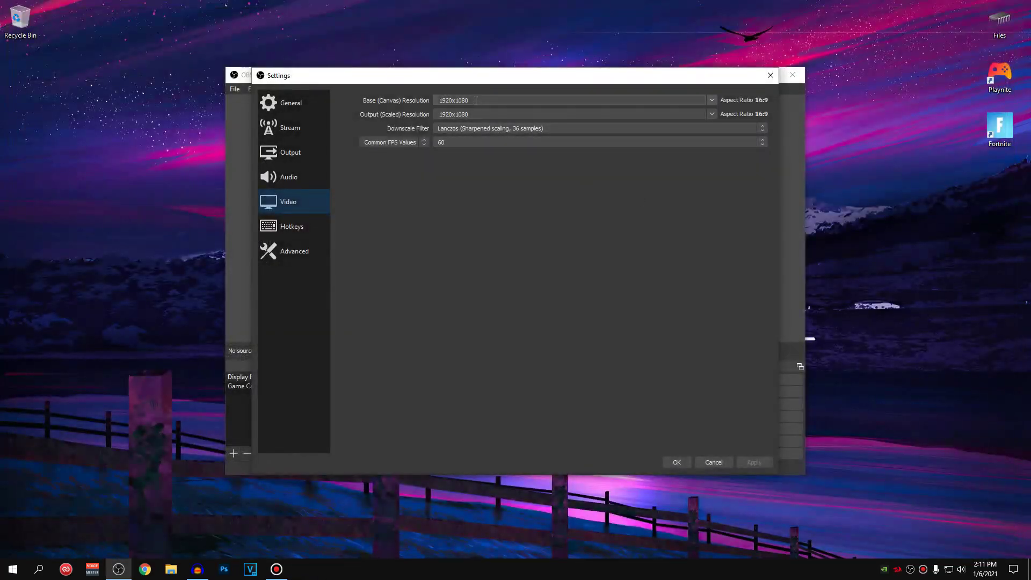
# Step: Try 1280x720 as the output (scaled) resolution, then return it to 1920x1080
pyautogui.moveTo(476, 100); pyautogui.dragTo(421, 105)
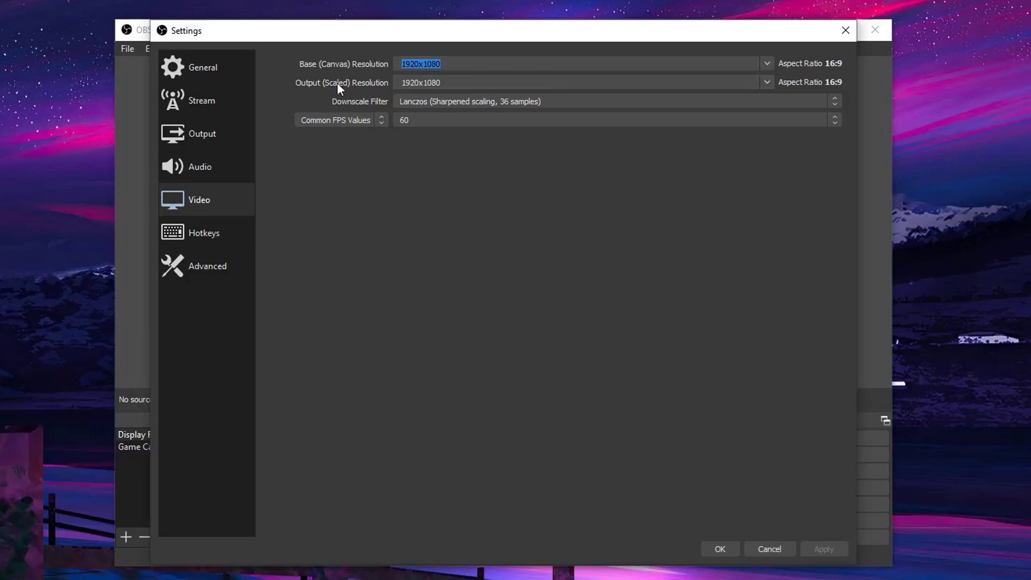
pyautogui.doubleClick(467, 83)
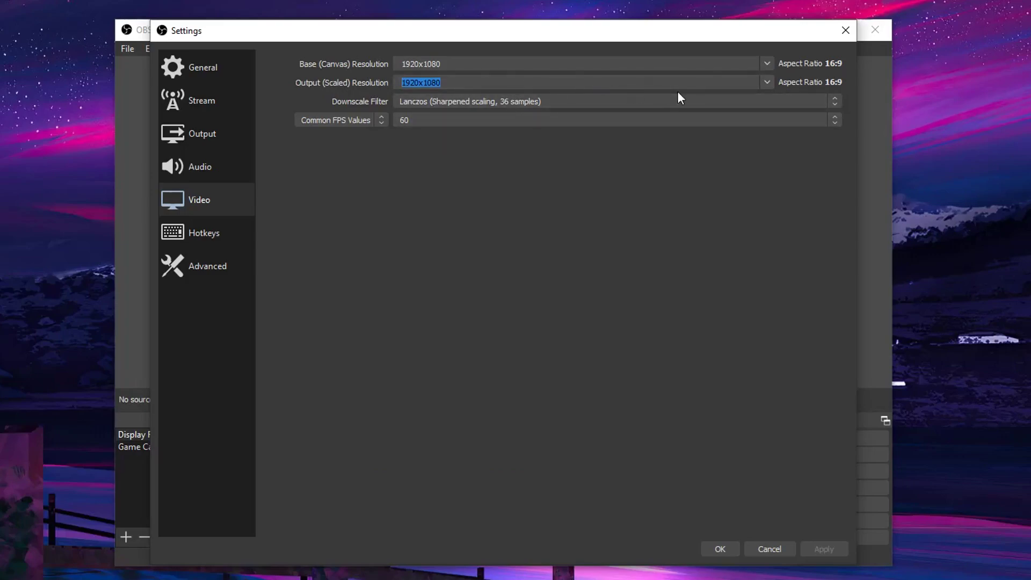
pyautogui.click(768, 83)
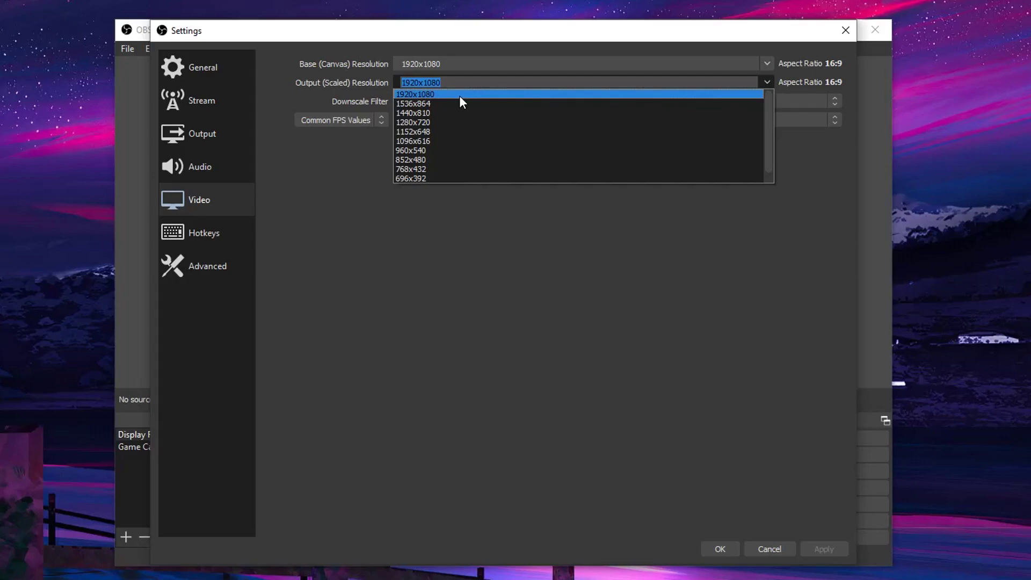
pyautogui.click(444, 123)
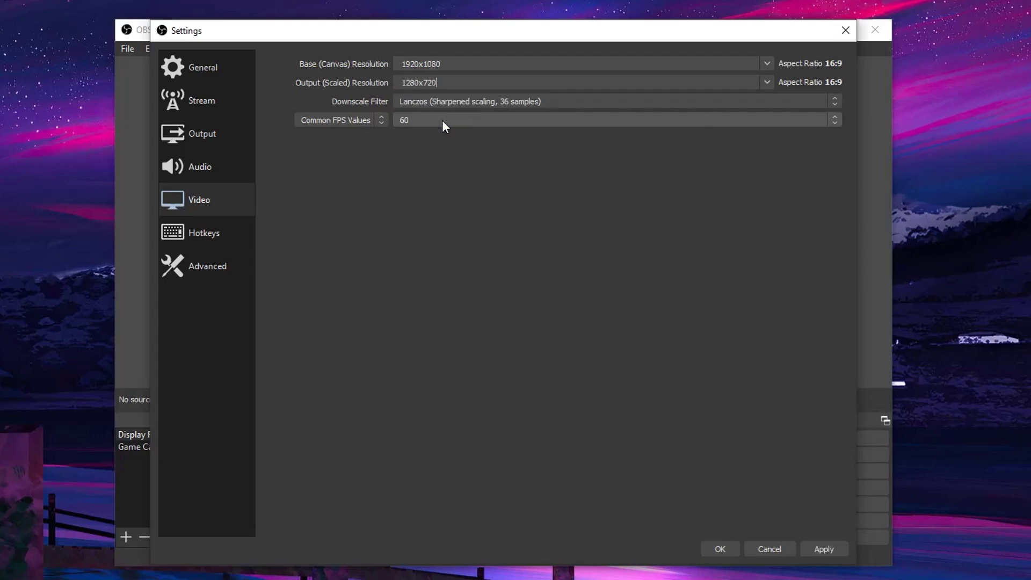
pyautogui.click(767, 82)
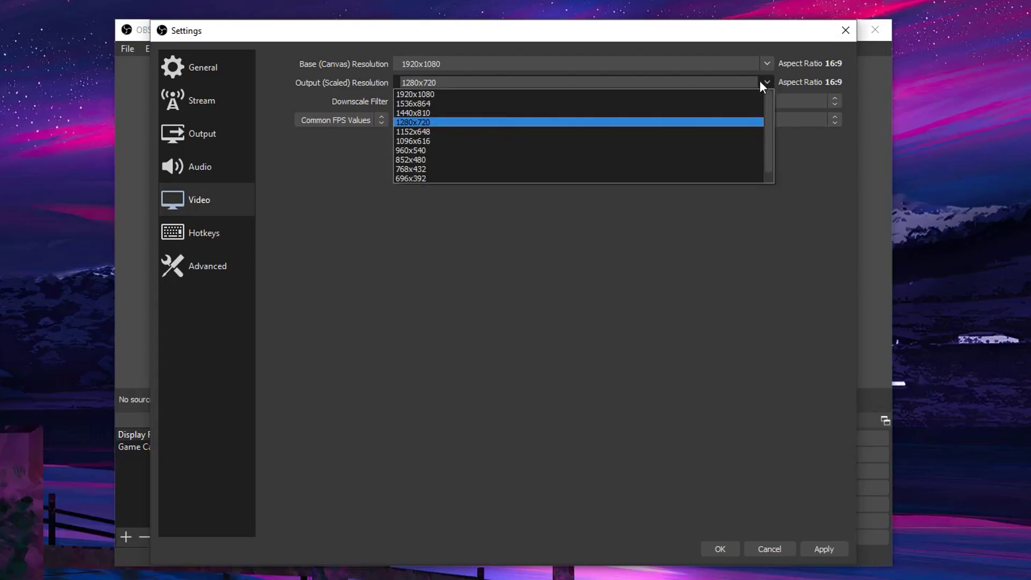
pyautogui.click(453, 93)
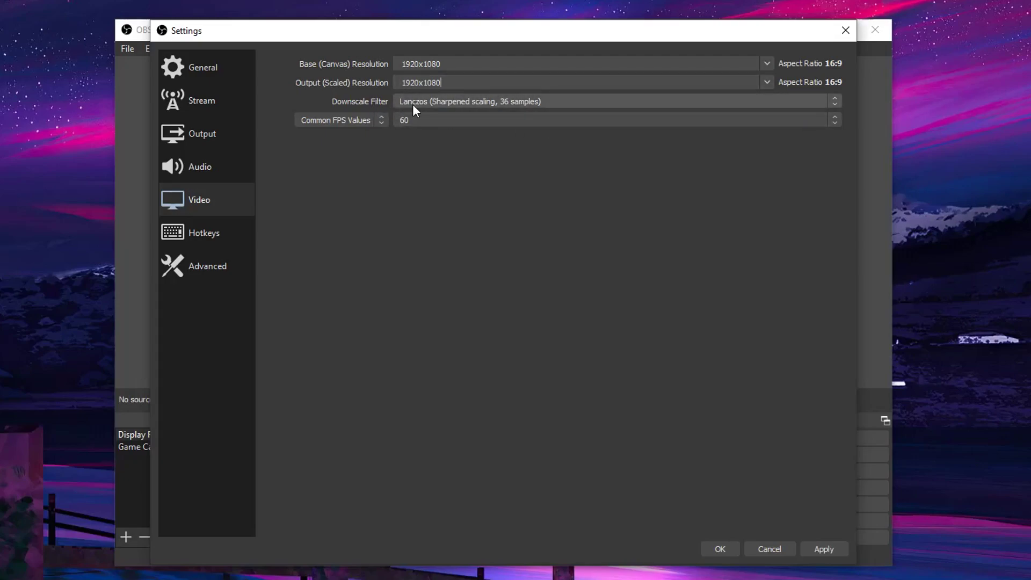
# Step: Choose Lanczos as the downscale filter and 60 as the common FPS value
pyautogui.click(559, 101)
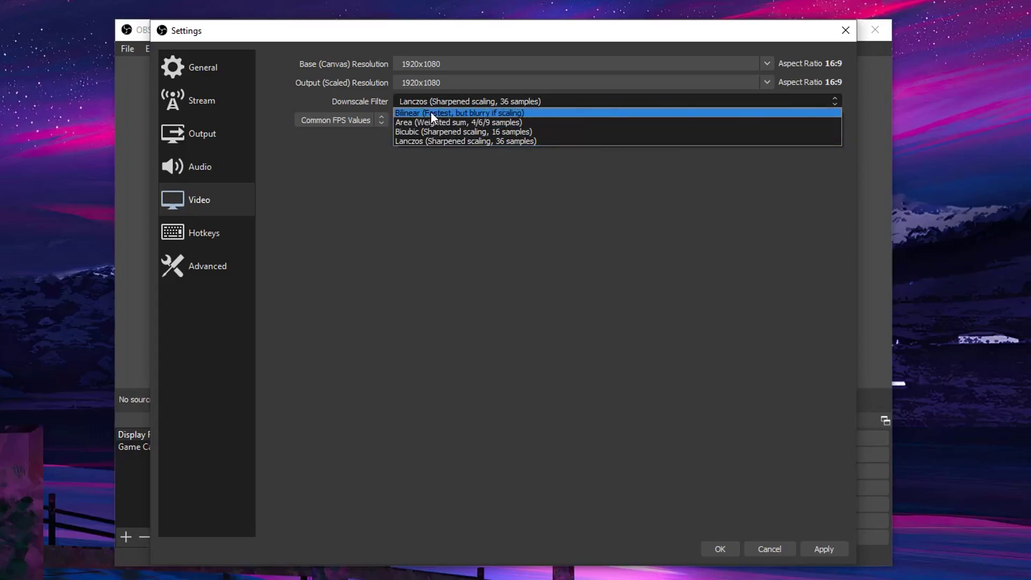
pyautogui.click(482, 110)
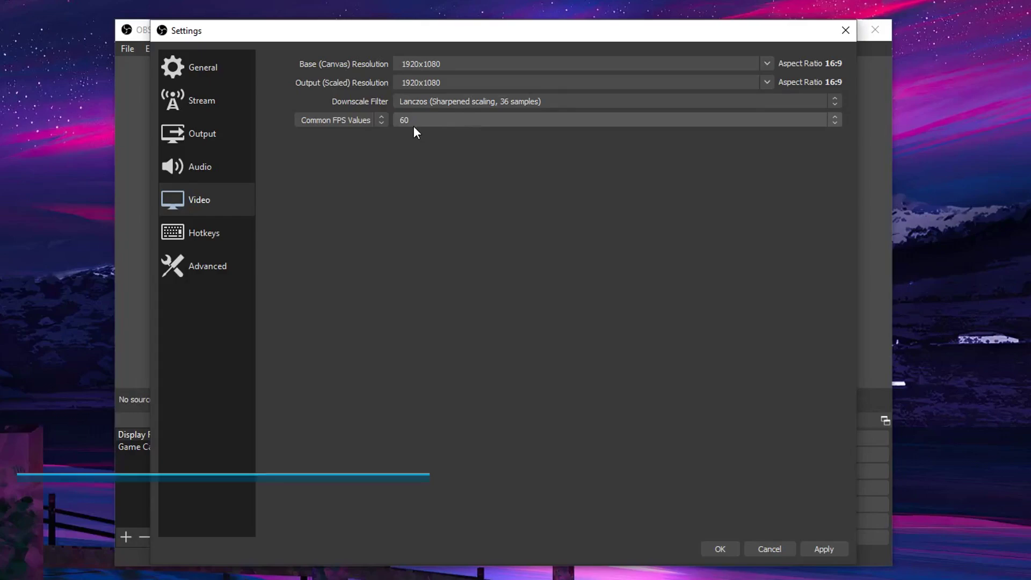
pyautogui.click(599, 121)
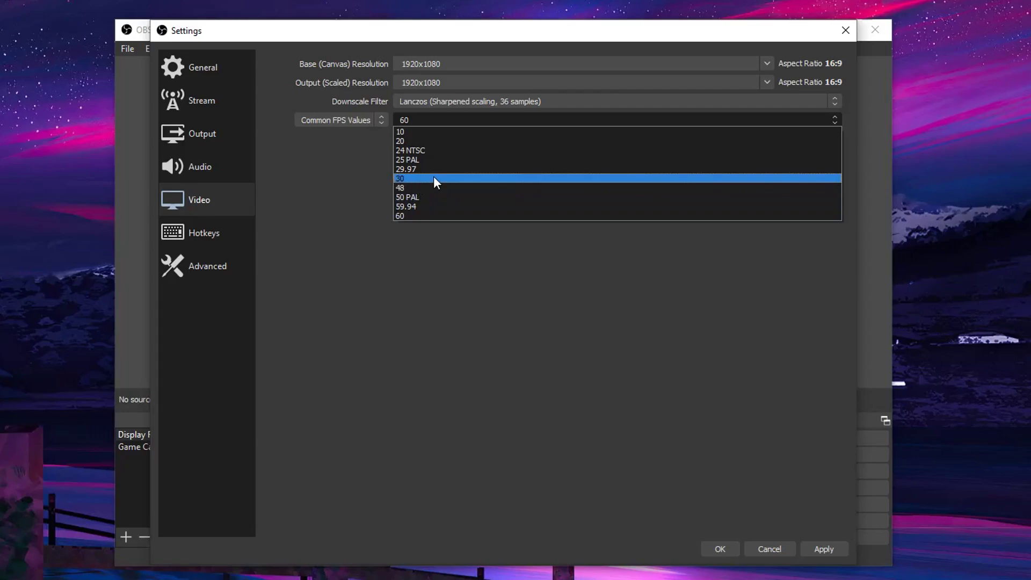
pyautogui.click(551, 224)
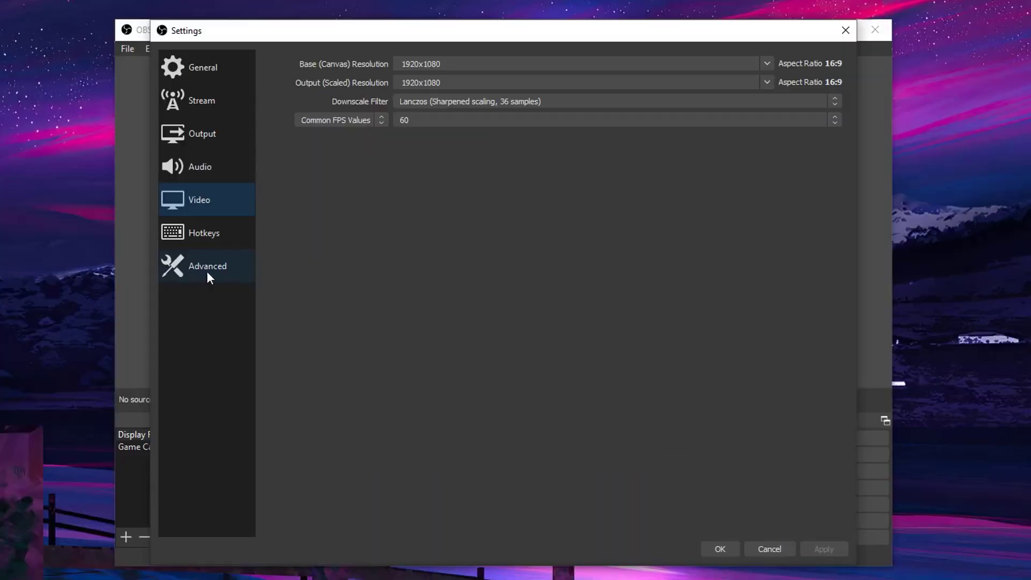
# Step: On the Advanced page, set process priority to Above Normal and keep color range at Partial
pyautogui.click(292, 255)
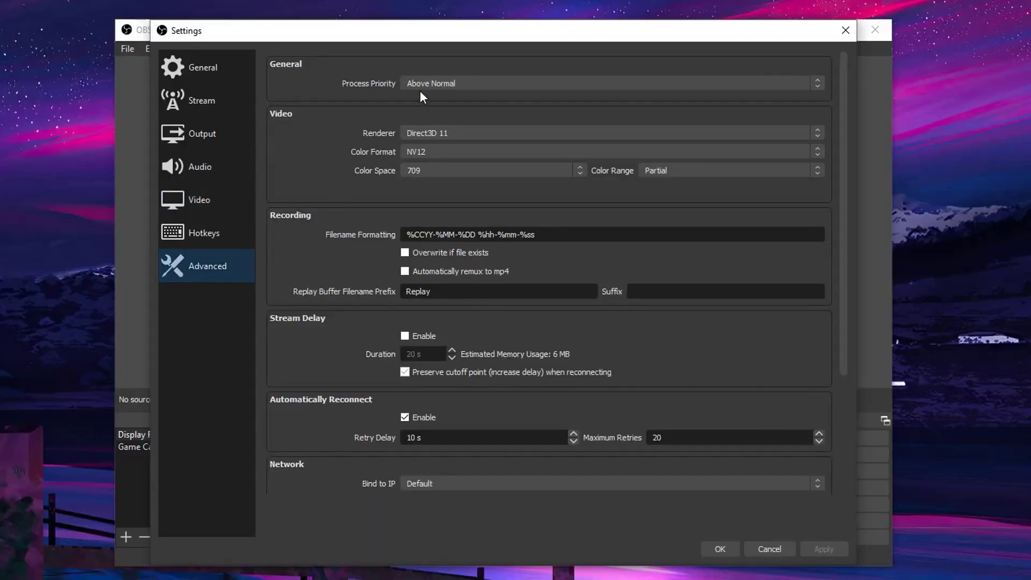
pyautogui.click(501, 83)
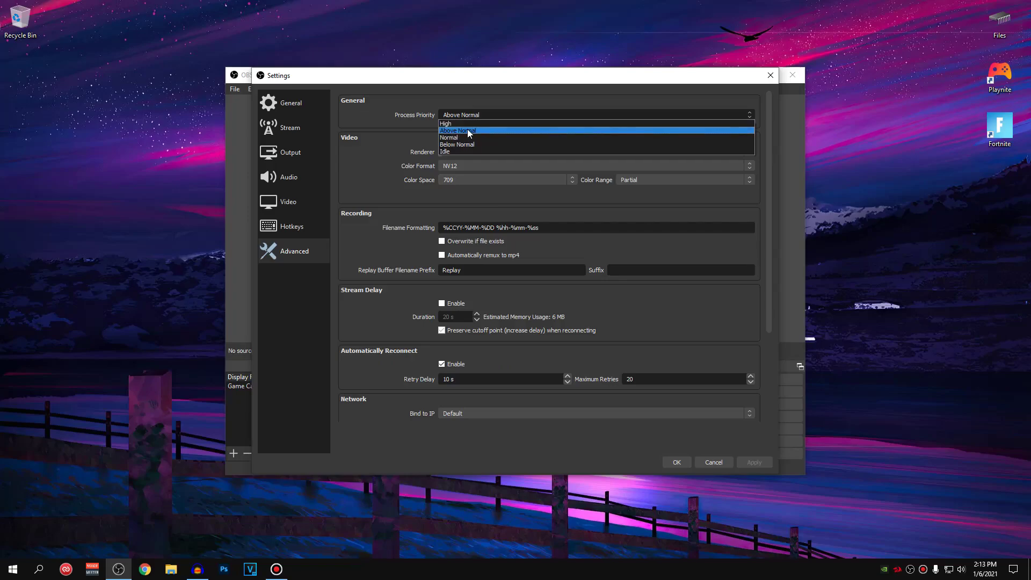
pyautogui.click(470, 133)
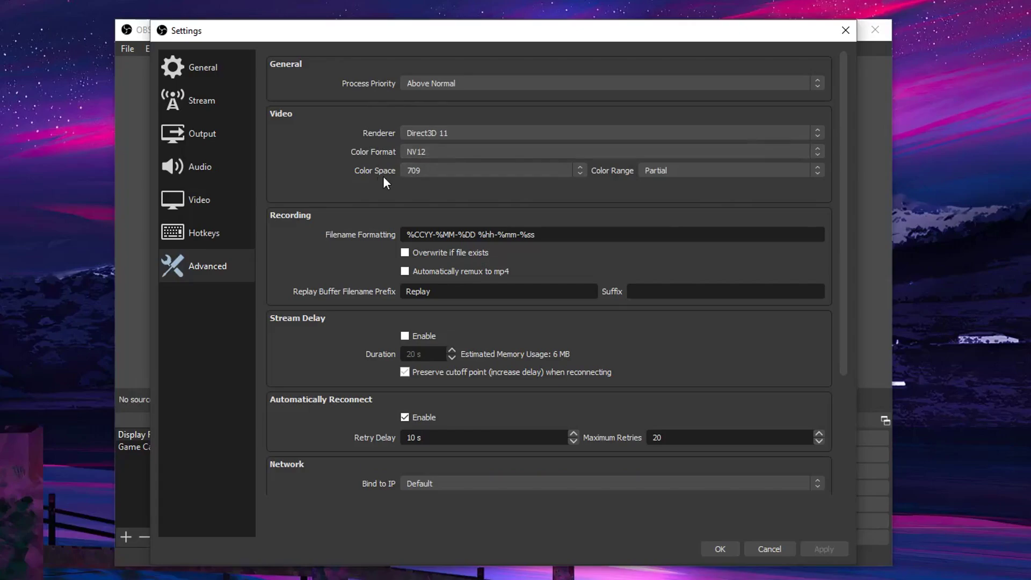
pyautogui.click(688, 171)
pyautogui.click(675, 183)
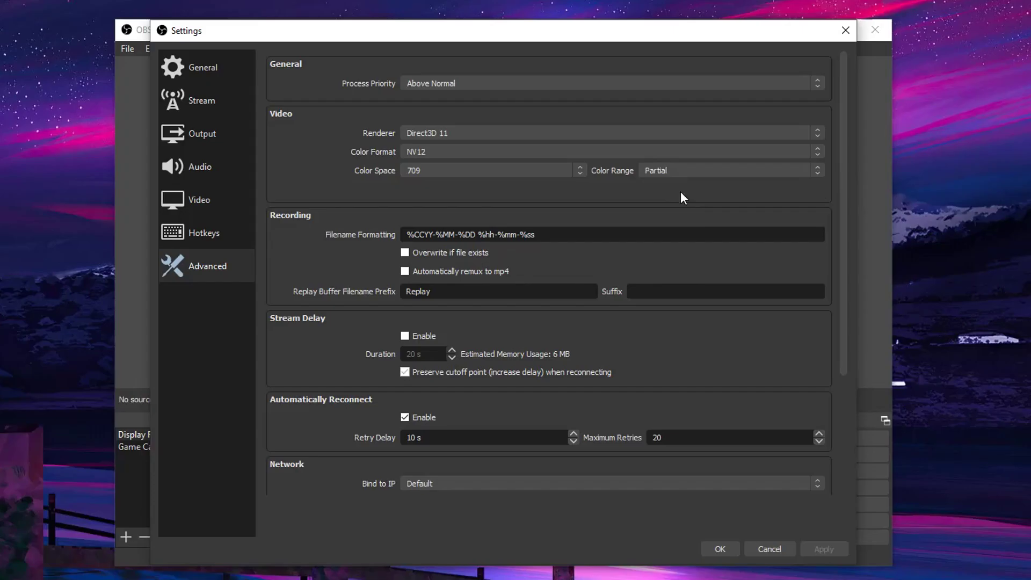